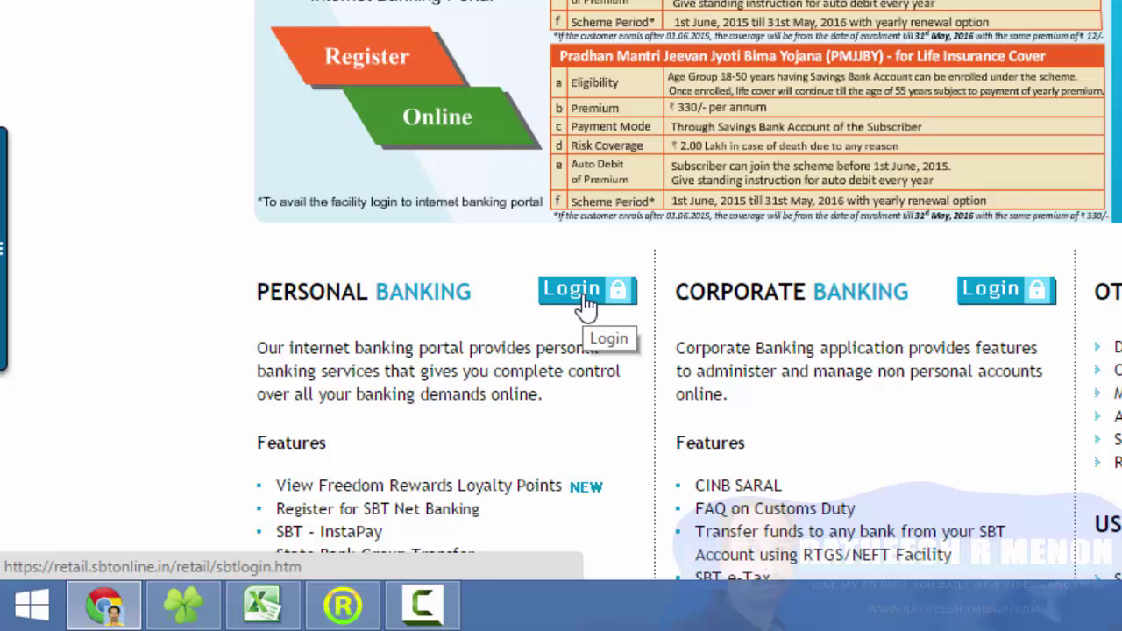
Log in to SBTOnline personal banking with the username and password
{"action": "left_click", "coordinate": [586, 302]}
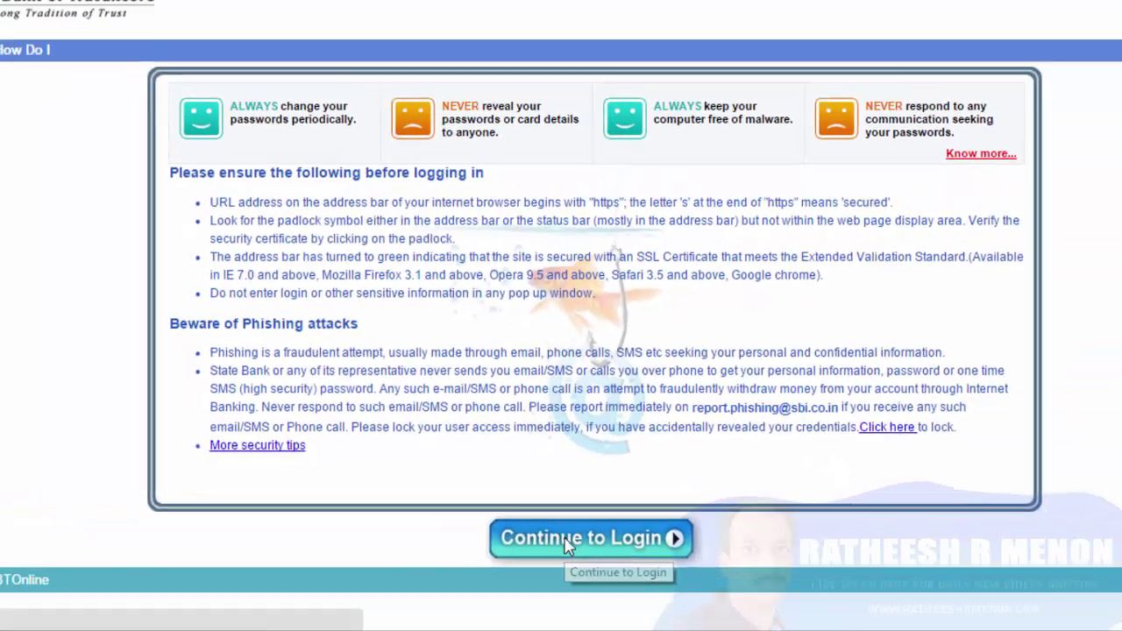
{"action": "left_click", "coordinate": [565, 543]}
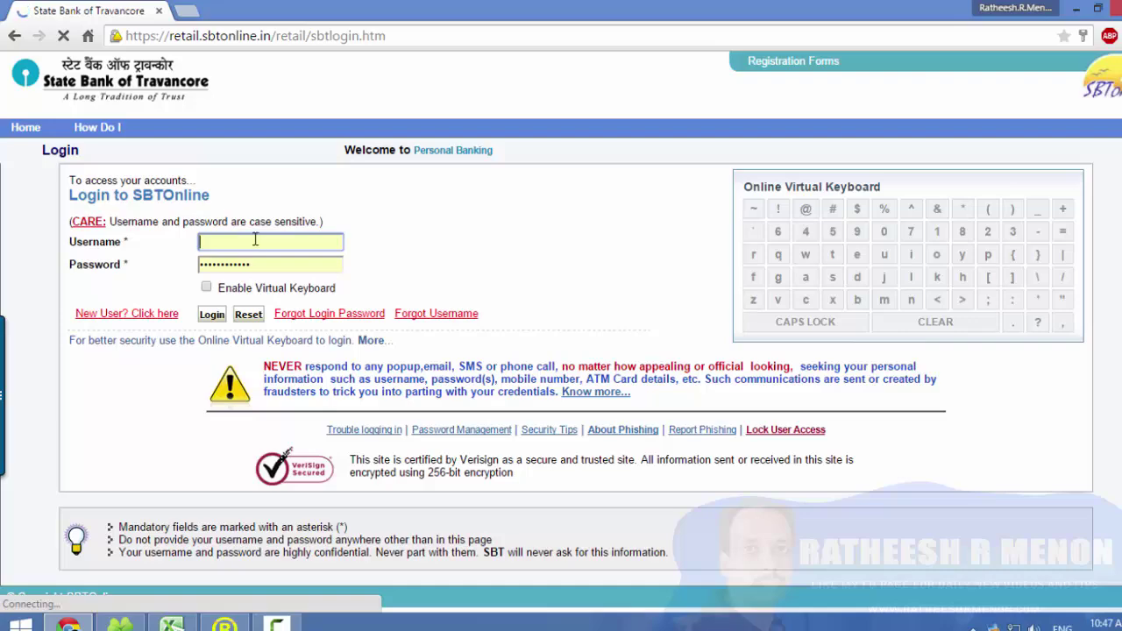
{"action": "type", "text": "ra"}
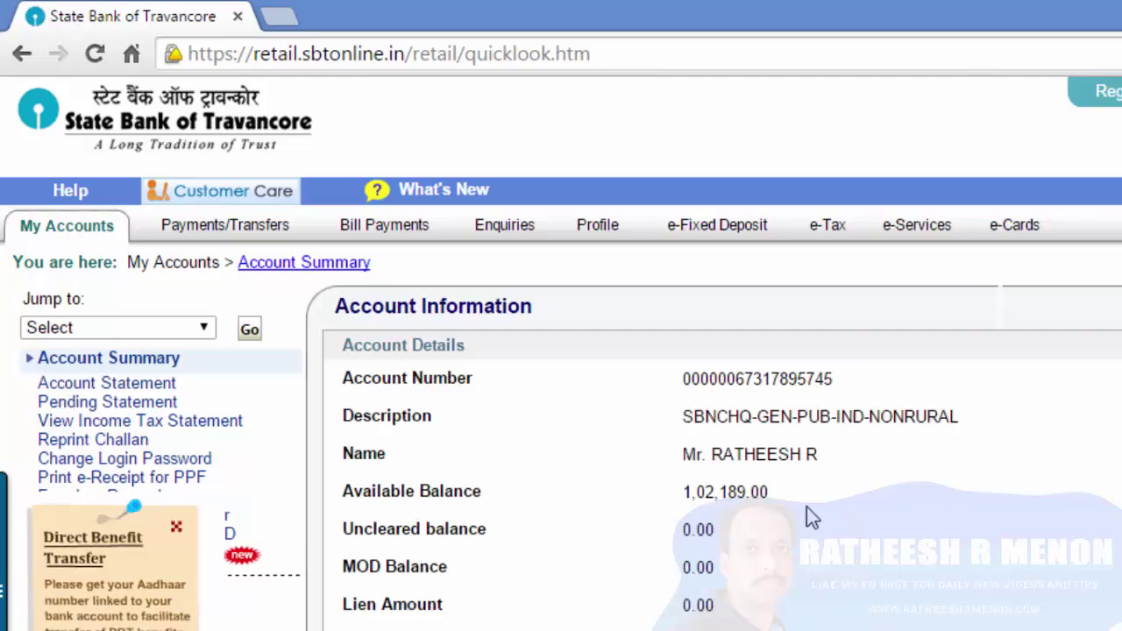
Review the Last 10 Transactions table, then go to the Payments/Transfers page
{"action": "scroll", "coordinate": [806, 507], "scroll_direction": "down", "scroll_amount": 1}
{"action": "scroll", "coordinate": [807, 507], "scroll_direction": "up", "scroll_amount": 1}
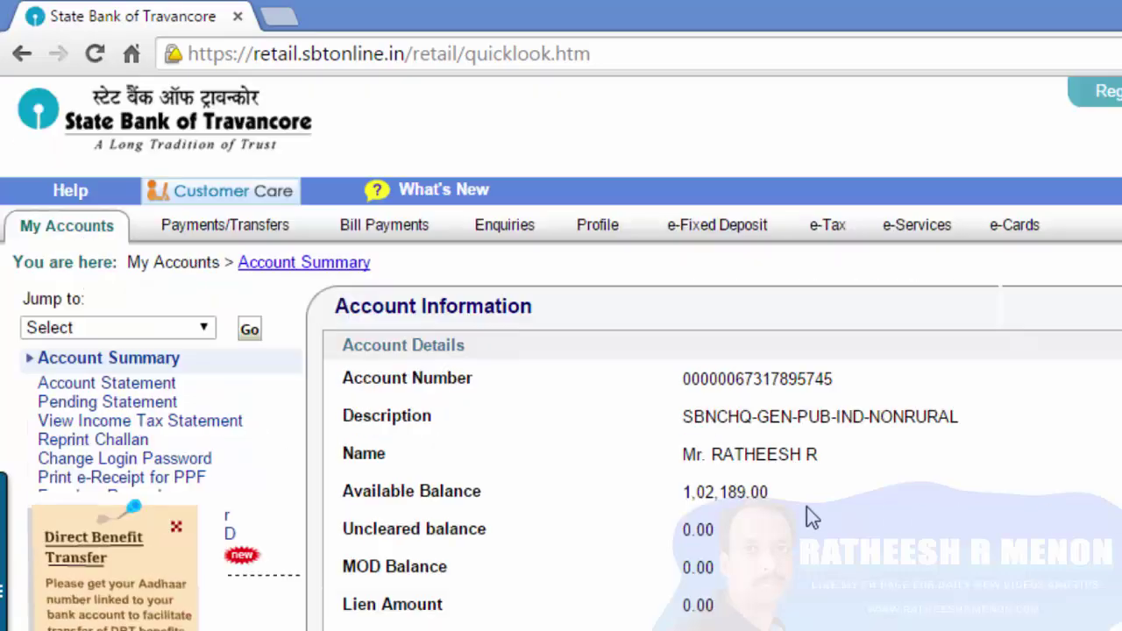
{"action": "scroll", "coordinate": [807, 506], "scroll_direction": "down", "scroll_amount": 3}
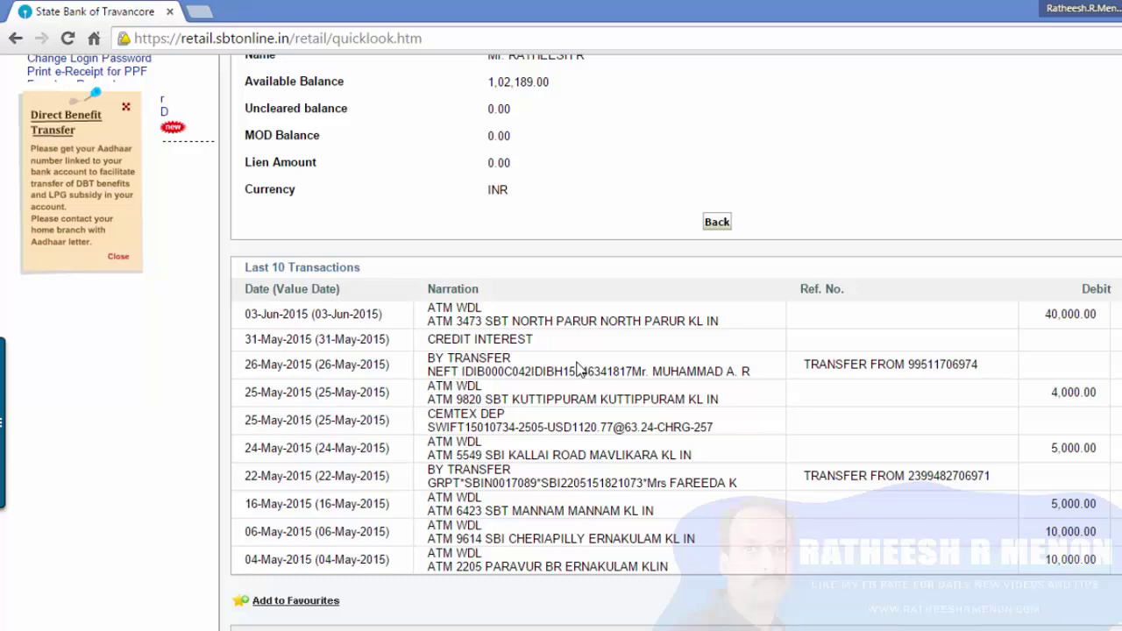
{"action": "scroll", "coordinate": [578, 368], "scroll_direction": "up", "scroll_amount": 3}
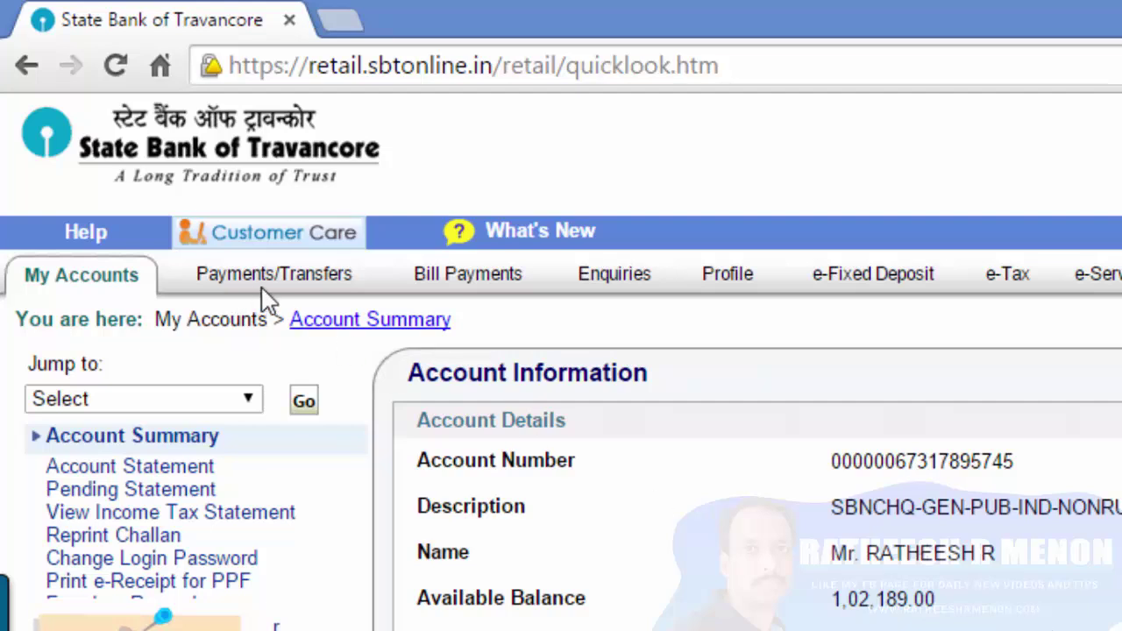
{"action": "left_click", "coordinate": [290, 283]}
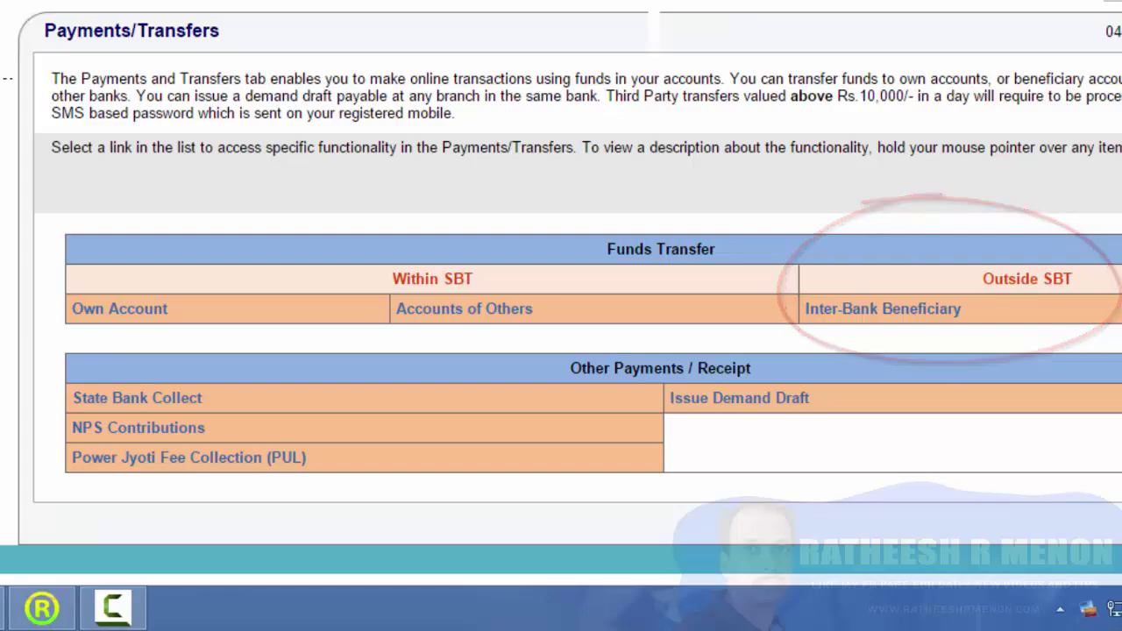
{"action": "mouse_move", "coordinate": [935, 316]}
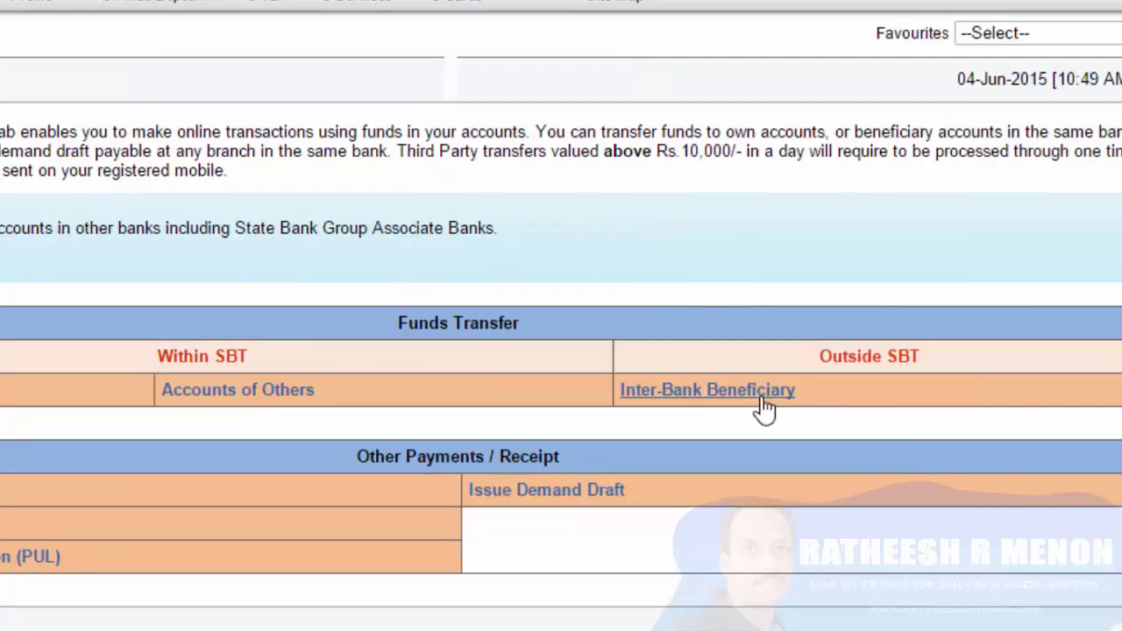
Open Inter-Bank Beneficiary under Outside SBT, read the RTGS/NEFT notes, and select NEFT
{"action": "left_click", "coordinate": [764, 408]}
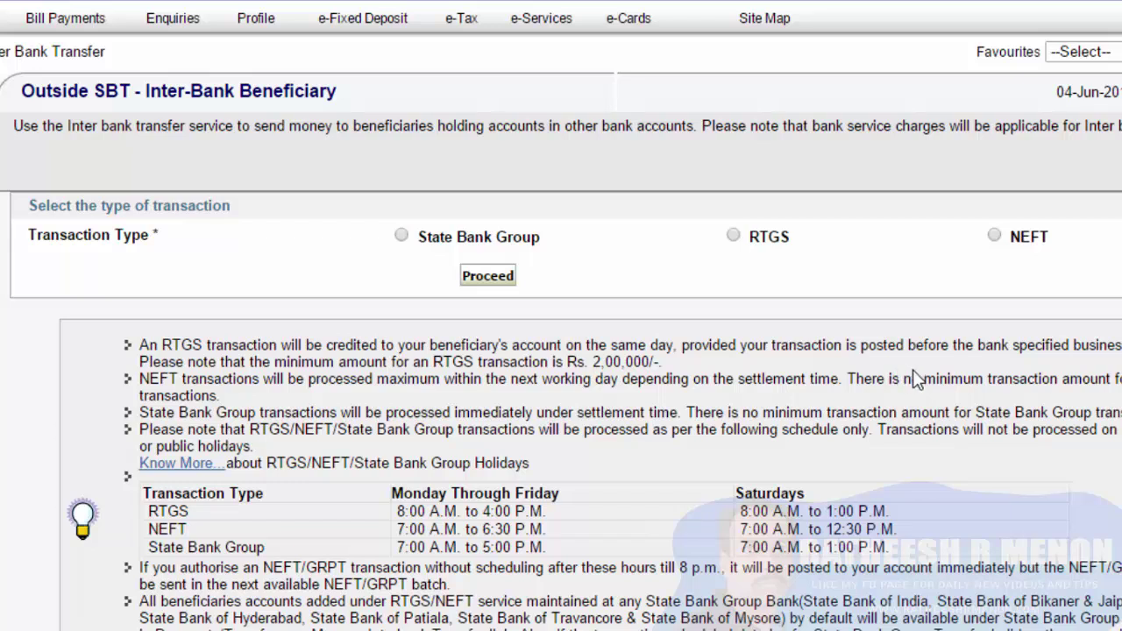
{"action": "scroll", "coordinate": [915, 376], "scroll_direction": "down", "scroll_amount": 1}
{"action": "left_click_drag", "start_coordinate": [248, 318], "coordinate": [653, 319]}
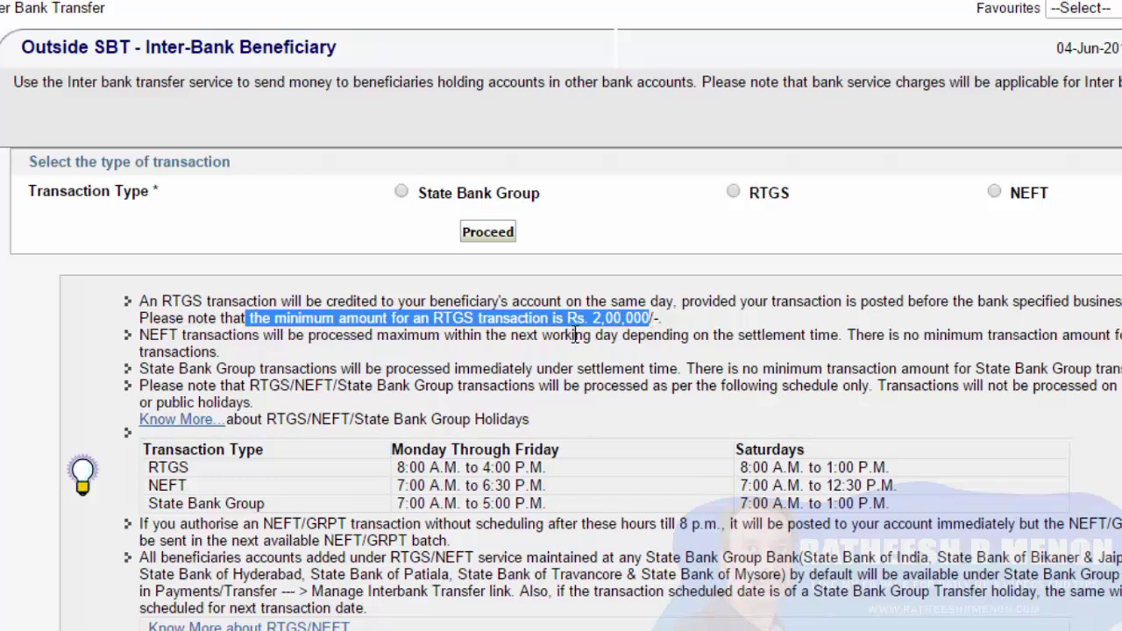
{"action": "left_click", "coordinate": [312, 347]}
{"action": "left_click_drag", "start_coordinate": [142, 335], "coordinate": [843, 351]}
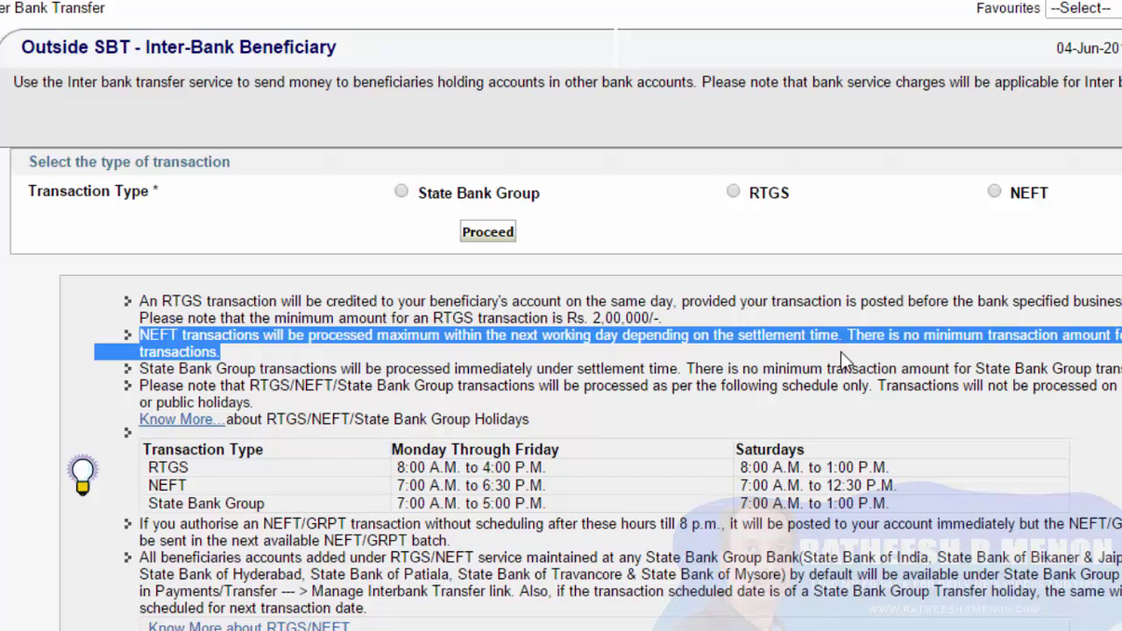
{"action": "left_click", "coordinate": [777, 253]}
{"action": "left_click", "coordinate": [777, 253]}
{"action": "left_click", "coordinate": [994, 192]}
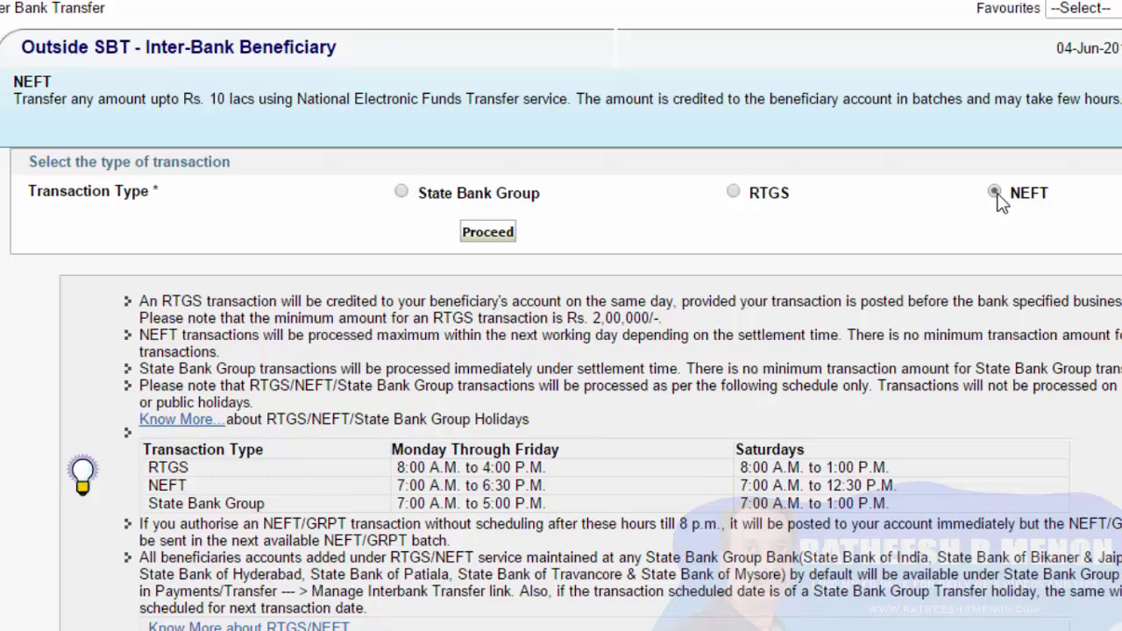
Continue with NEFT, choose to add a new beneficiary, and submit the profile password
{"action": "left_click", "coordinate": [488, 233]}
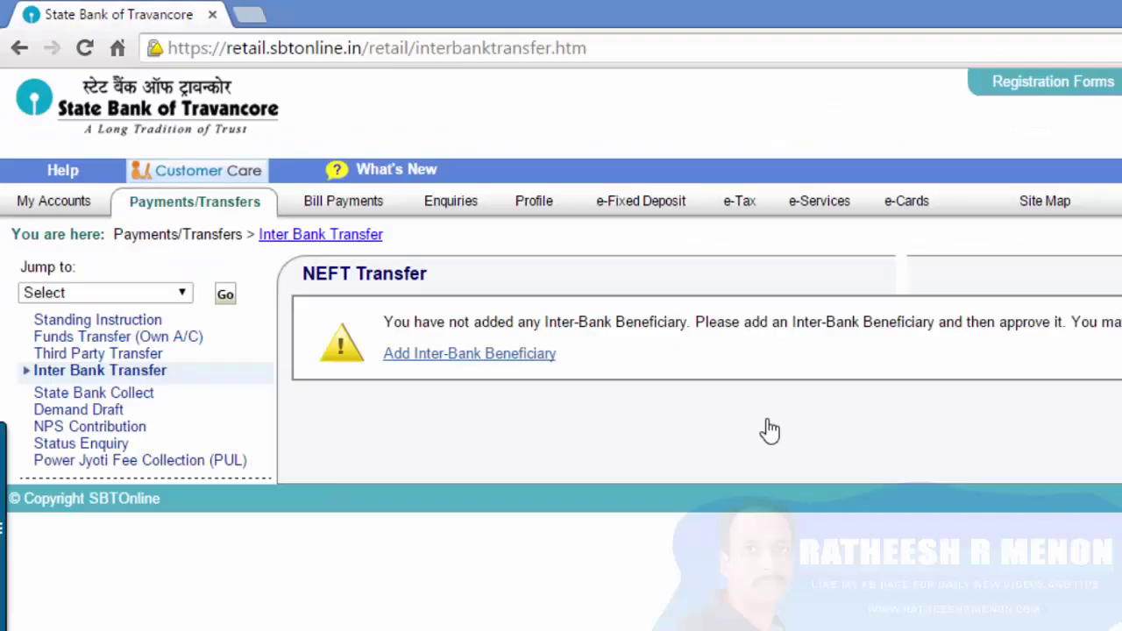
{"action": "left_click", "coordinate": [494, 355]}
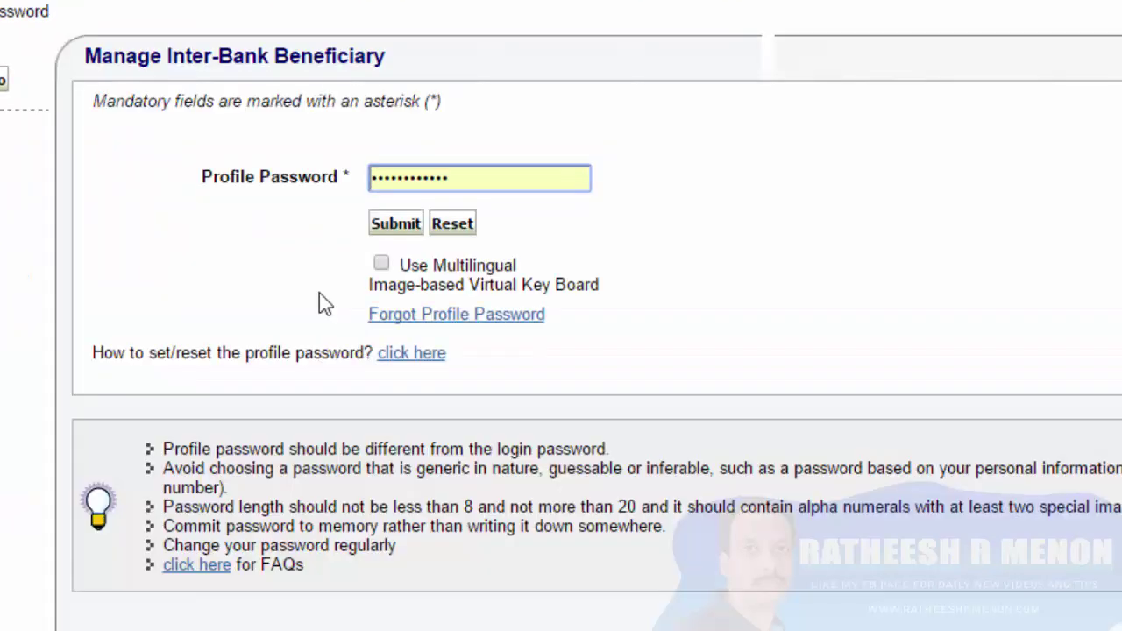
{"action": "left_click_drag", "start_coordinate": [483, 175], "coordinate": [303, 184]}
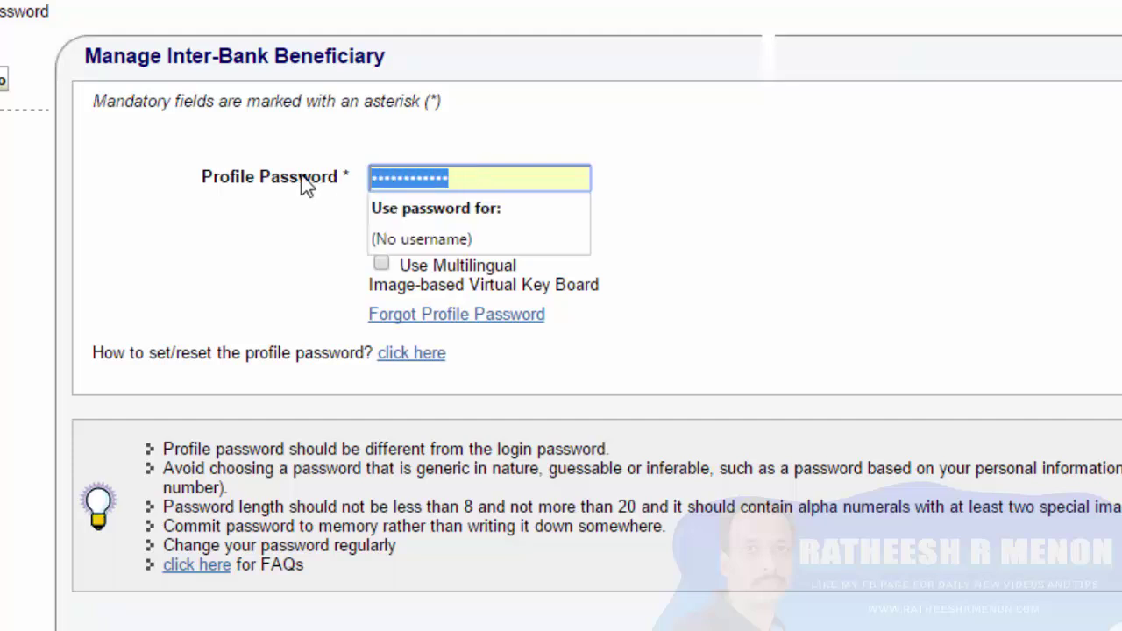
{"action": "key", "text": "BackSpace"}
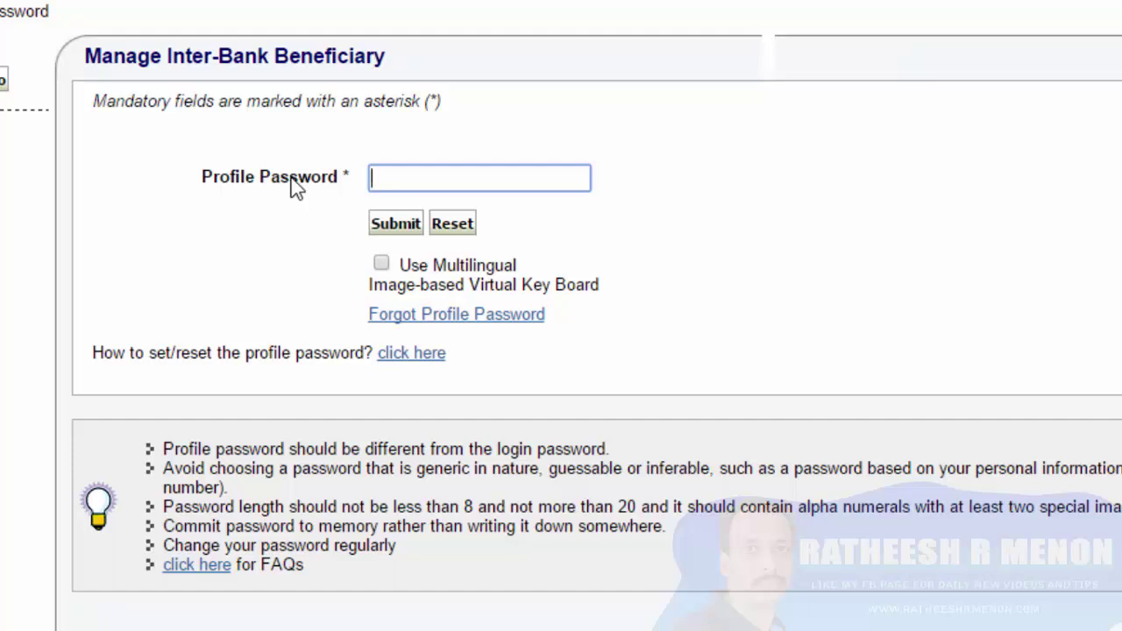
{"action": "type", "text": "•••••••••"}
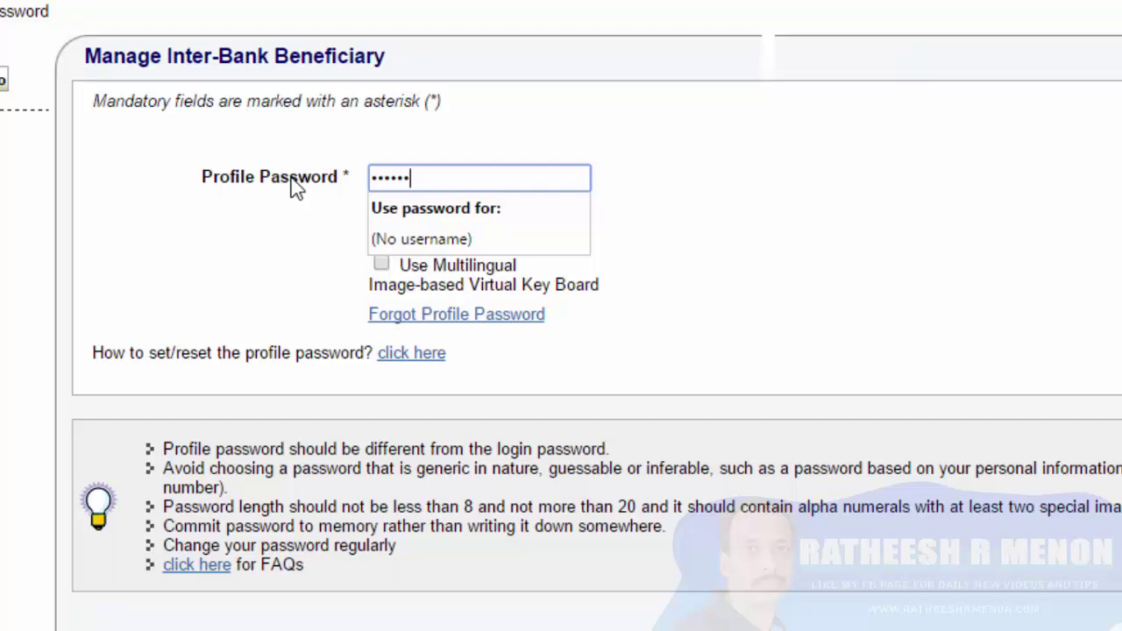
{"action": "type", "text": "••••••••••"}
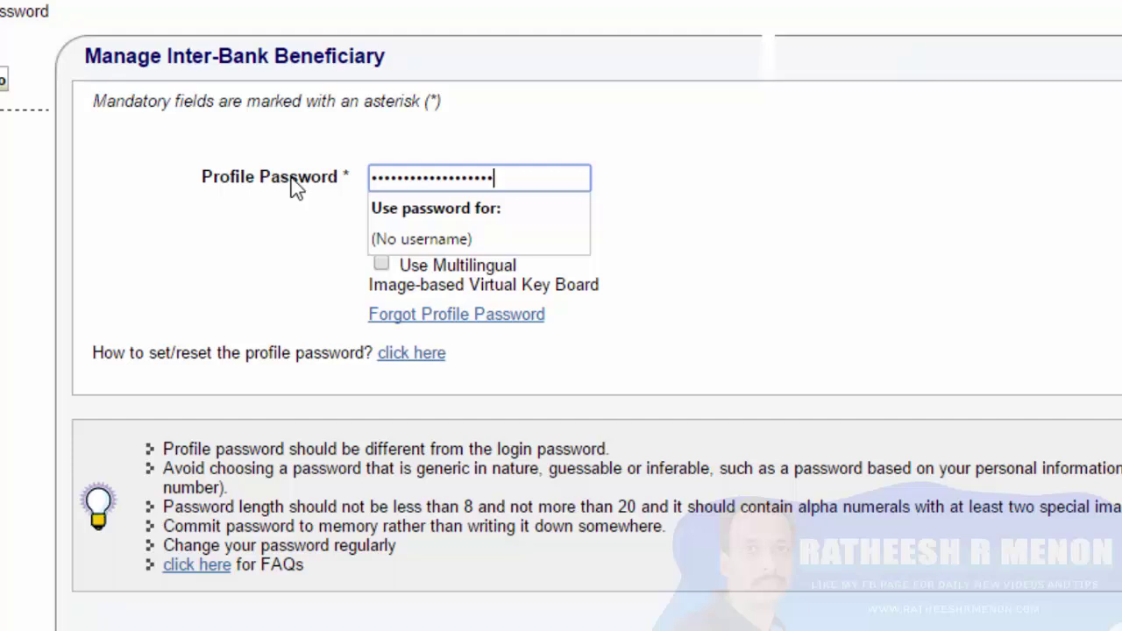
{"action": "left_click", "coordinate": [396, 235]}
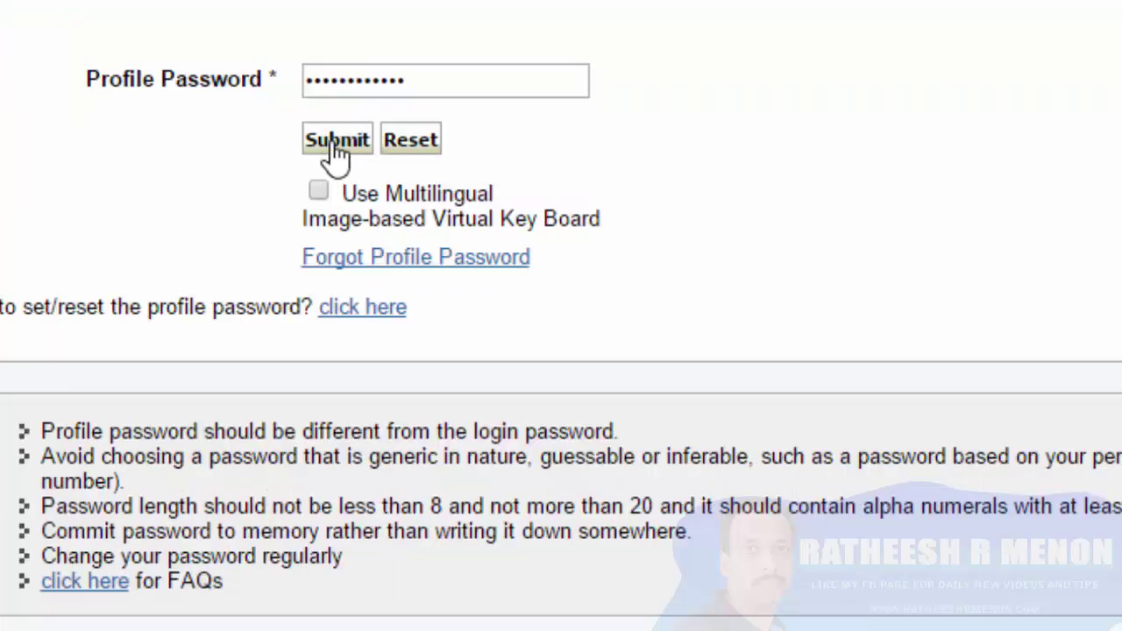
{"action": "left_click", "coordinate": [334, 151]}
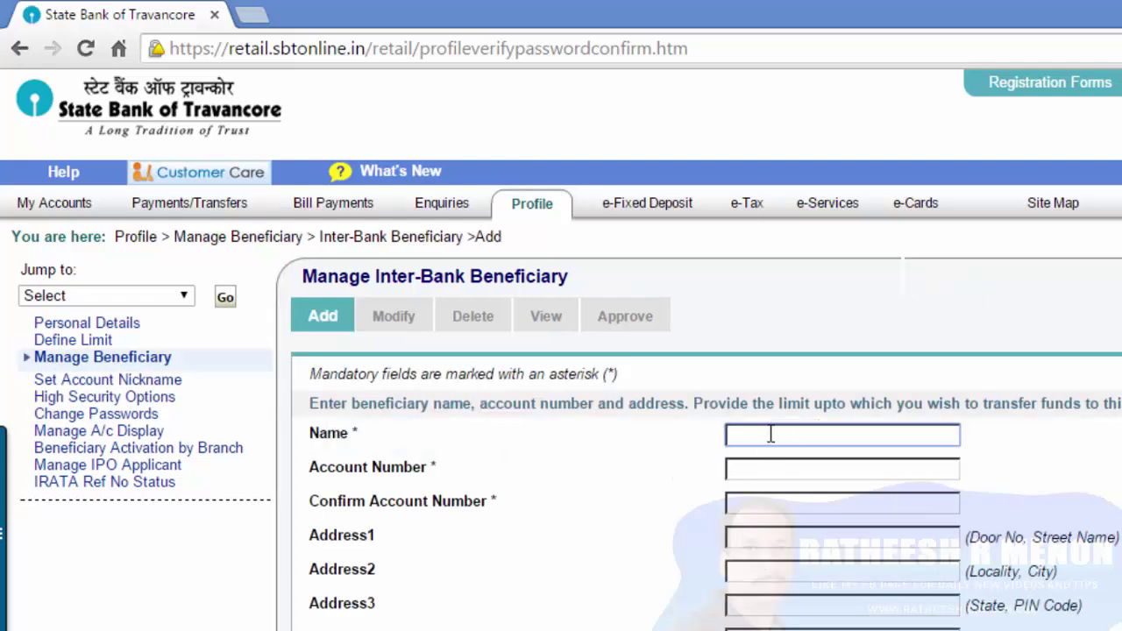
Enter the beneficiary's name and account number, and retype the account number to confirm it
{"action": "type", "text": "RATHEESH"}
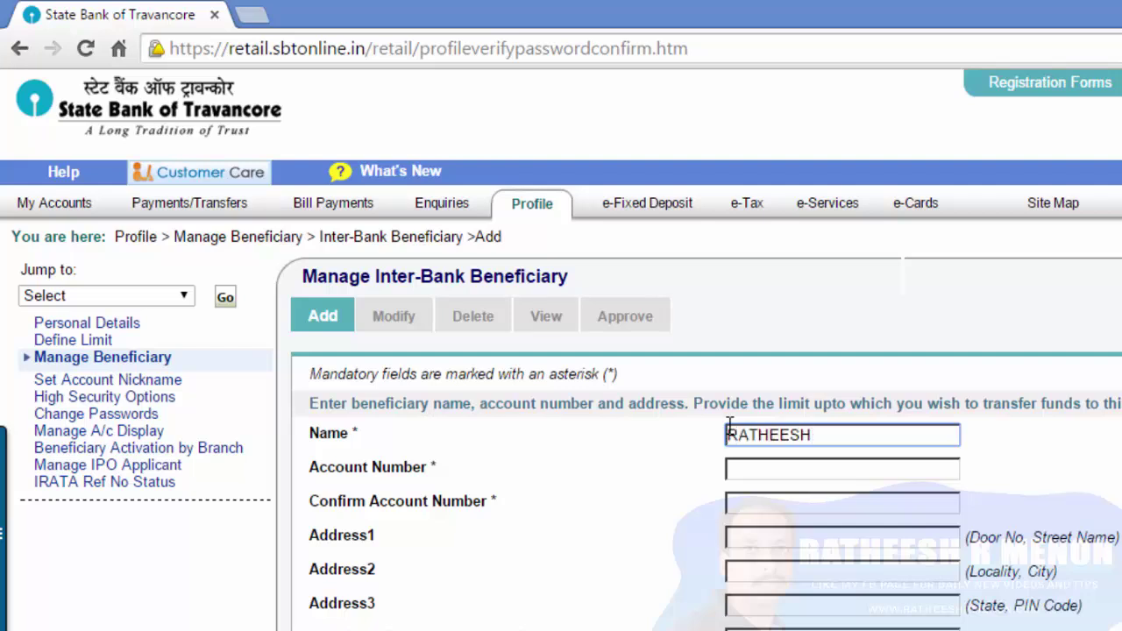
{"action": "type", "text": " R"}
{"action": "left_click", "coordinate": [802, 470]}
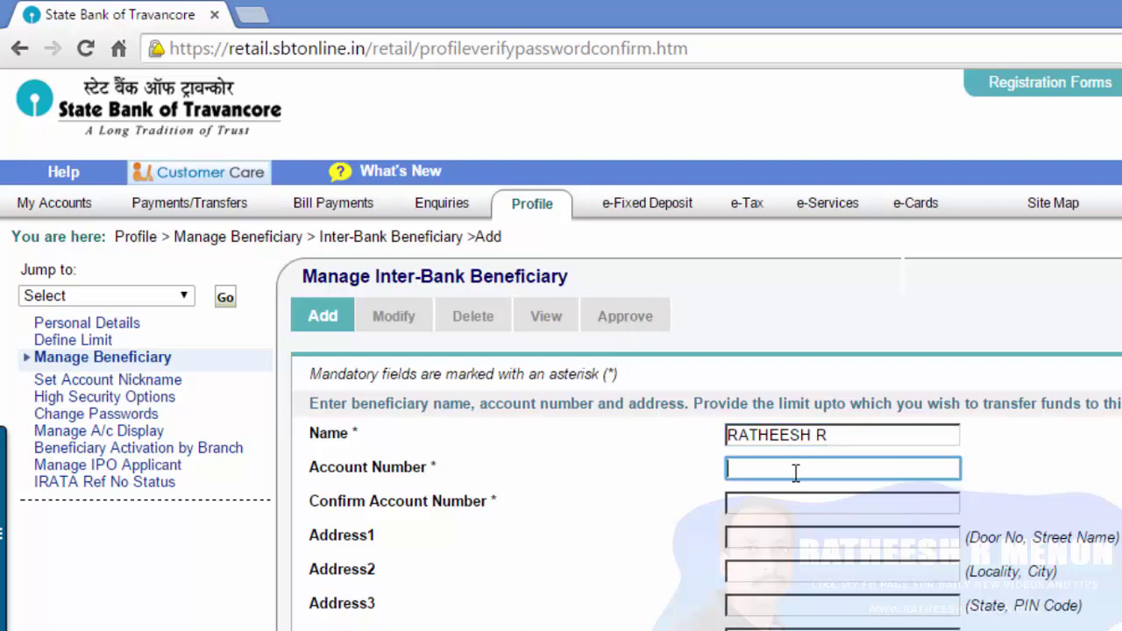
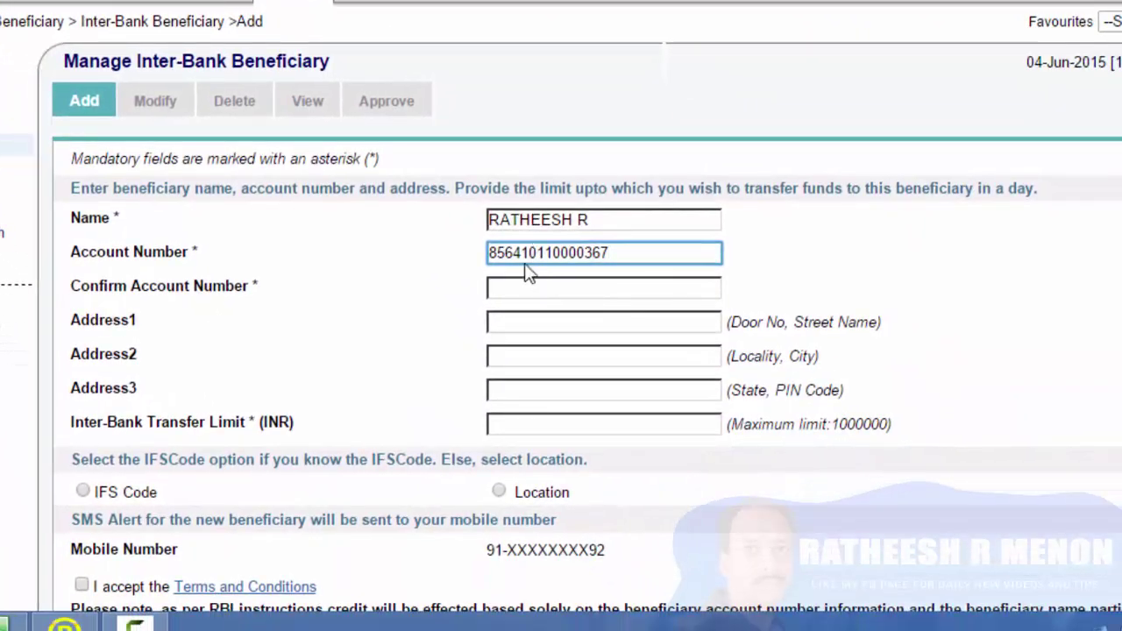
{"action": "left_click", "coordinate": [571, 294]}
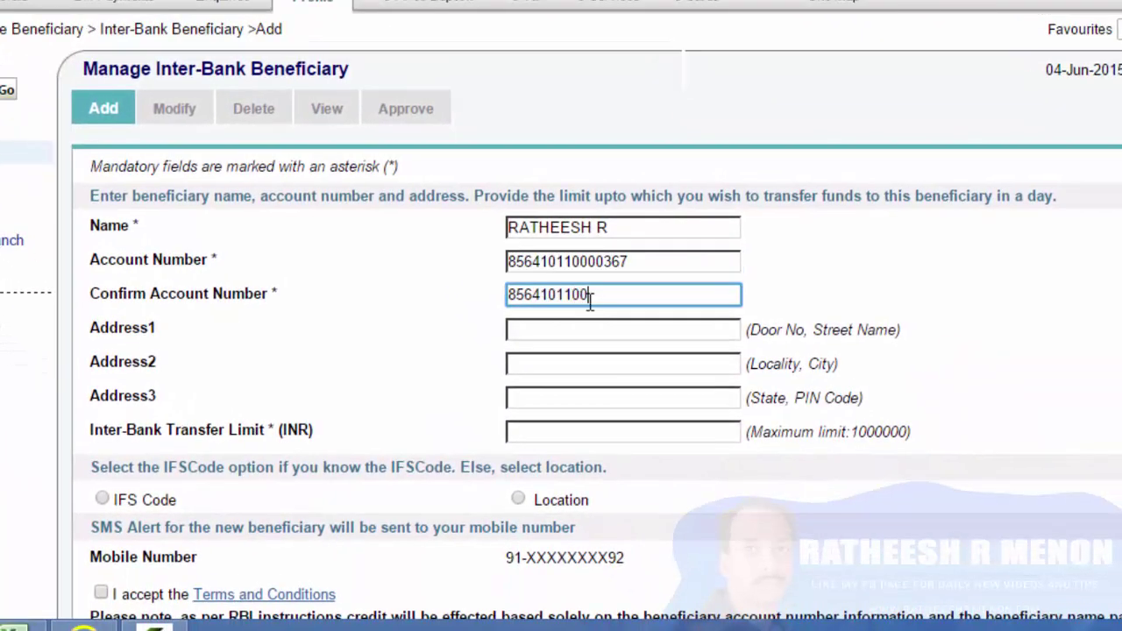
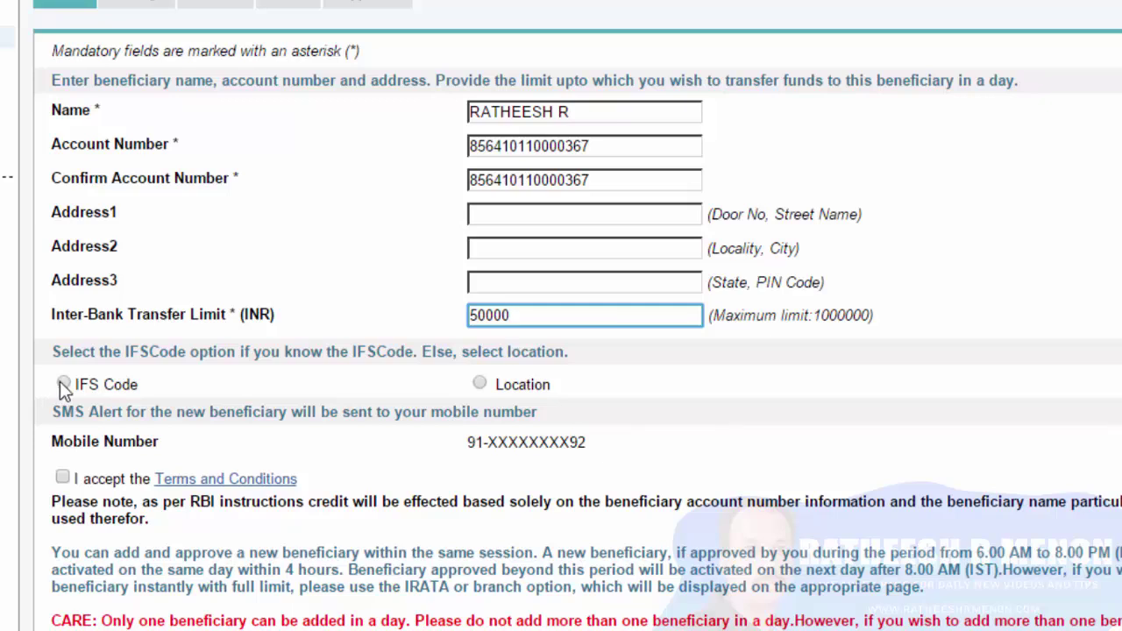
Identify the branch by IFS code BKID0008564 and submit the beneficiary details
{"action": "left_click", "coordinate": [64, 384]}
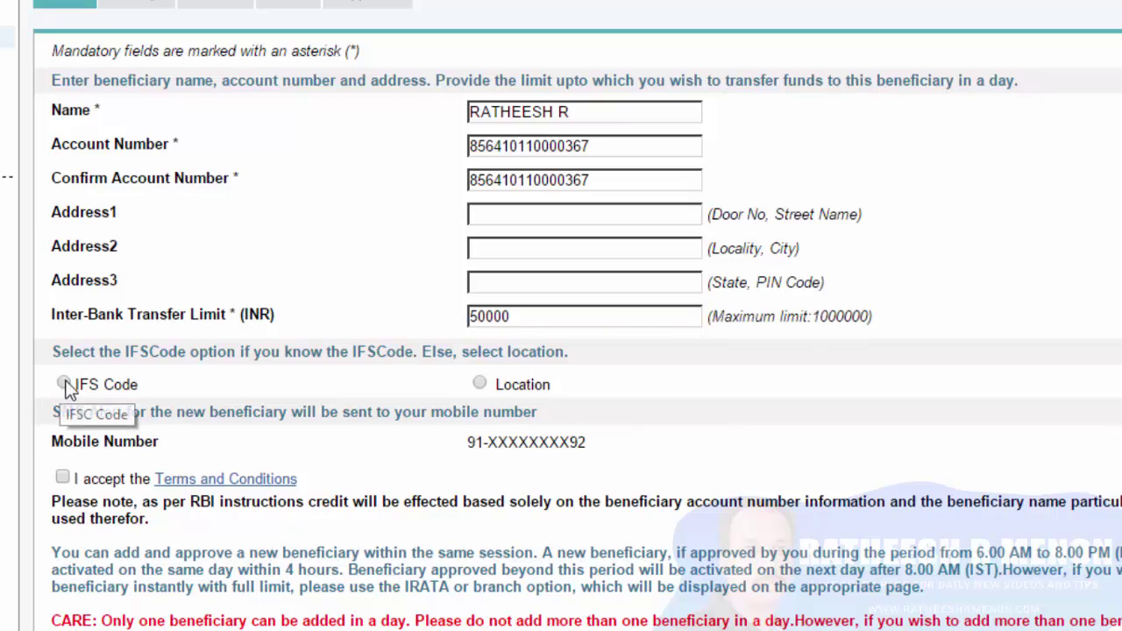
{"action": "left_click", "coordinate": [444, 439]}
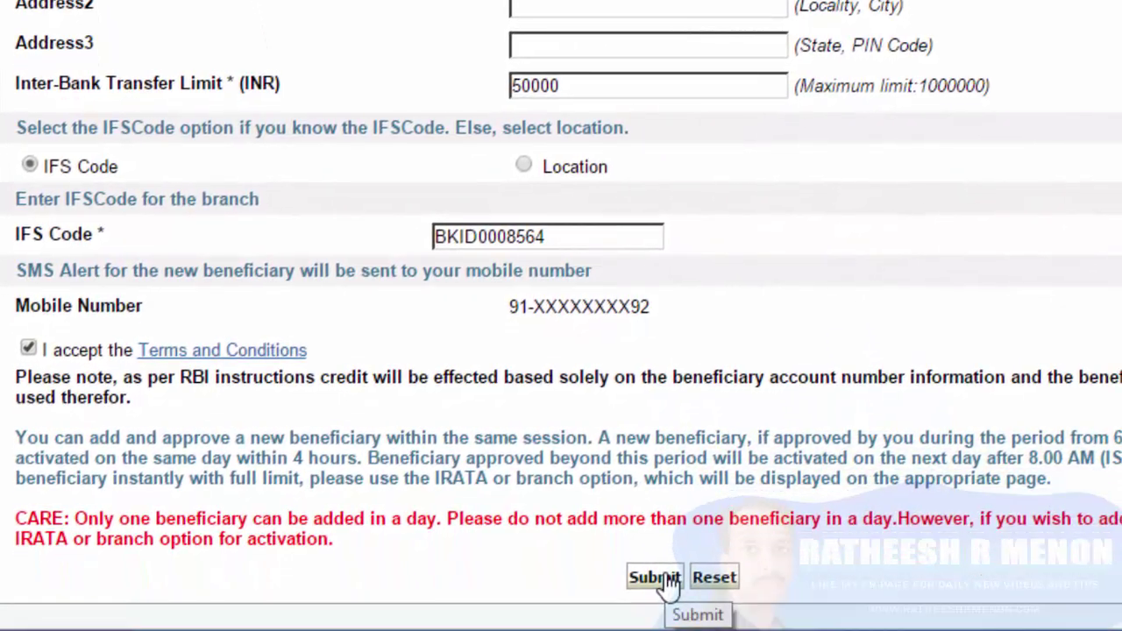
{"action": "left_click", "coordinate": [655, 577]}
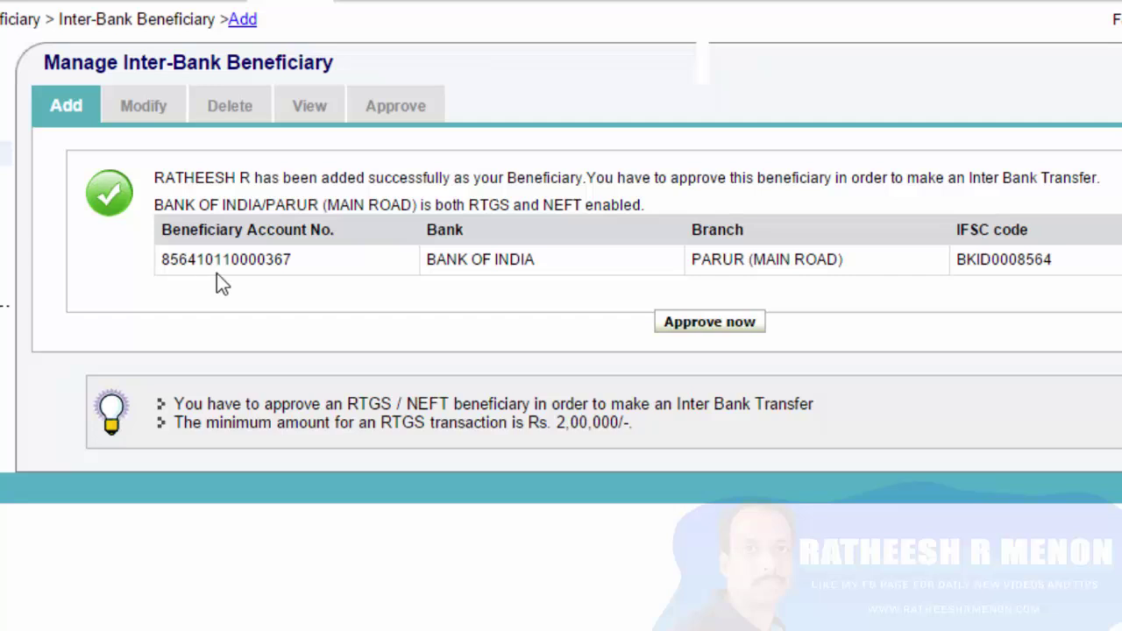
Choose Approve now and select Approve Beneficiary as the approval type
{"action": "left_click", "coordinate": [709, 322]}
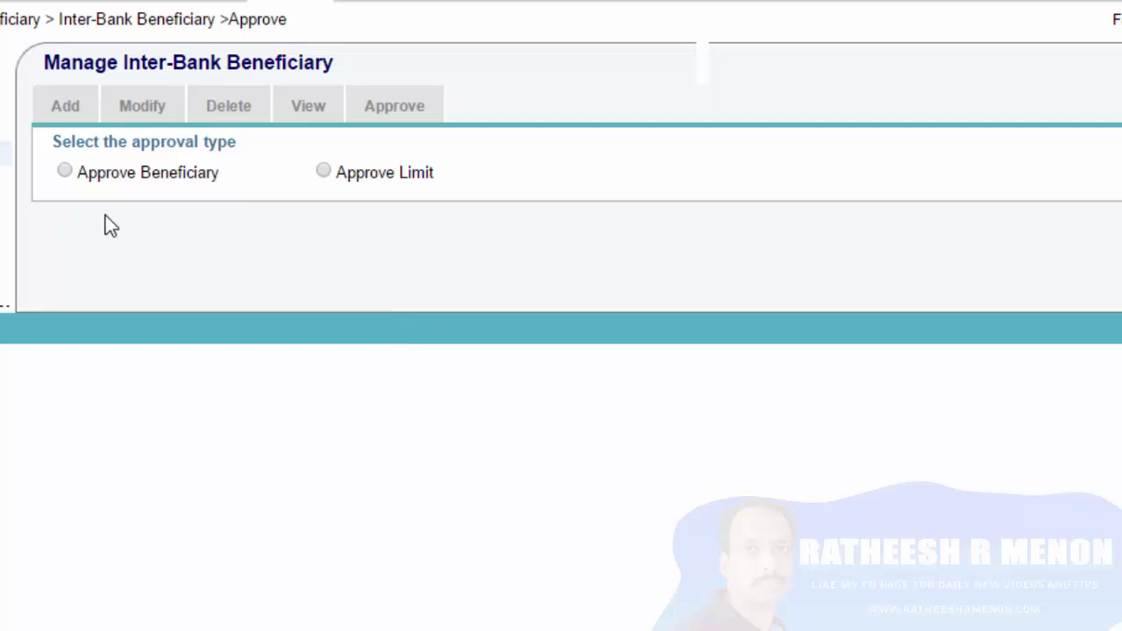
{"action": "left_click", "coordinate": [66, 173]}
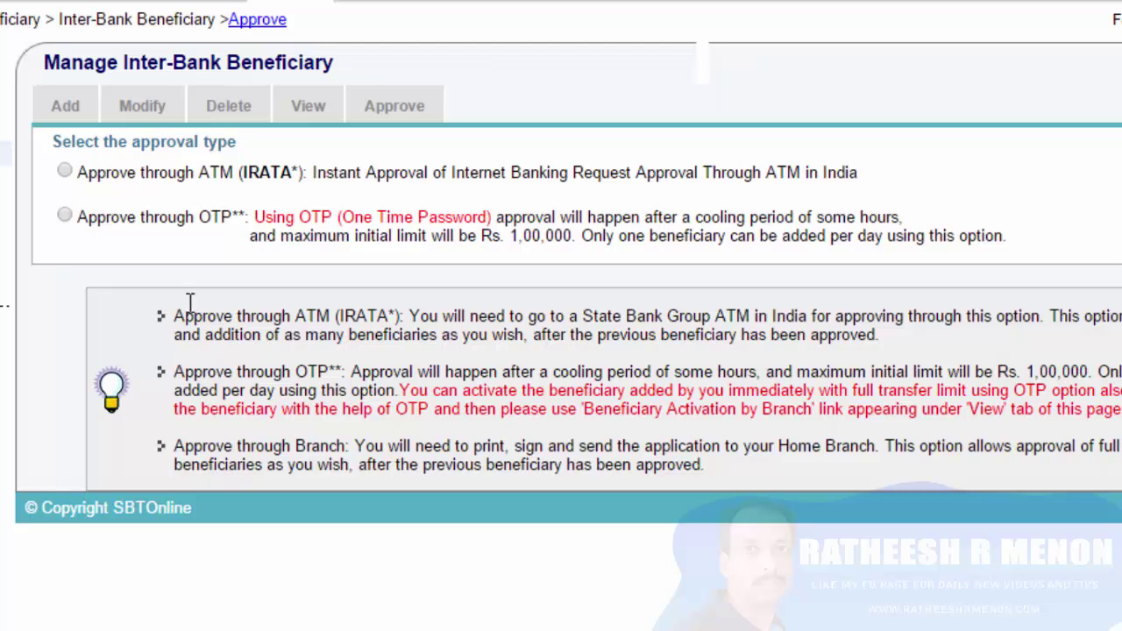
Select Approve through OTP and bring the high security password field into view
{"action": "left_click", "coordinate": [65, 216]}
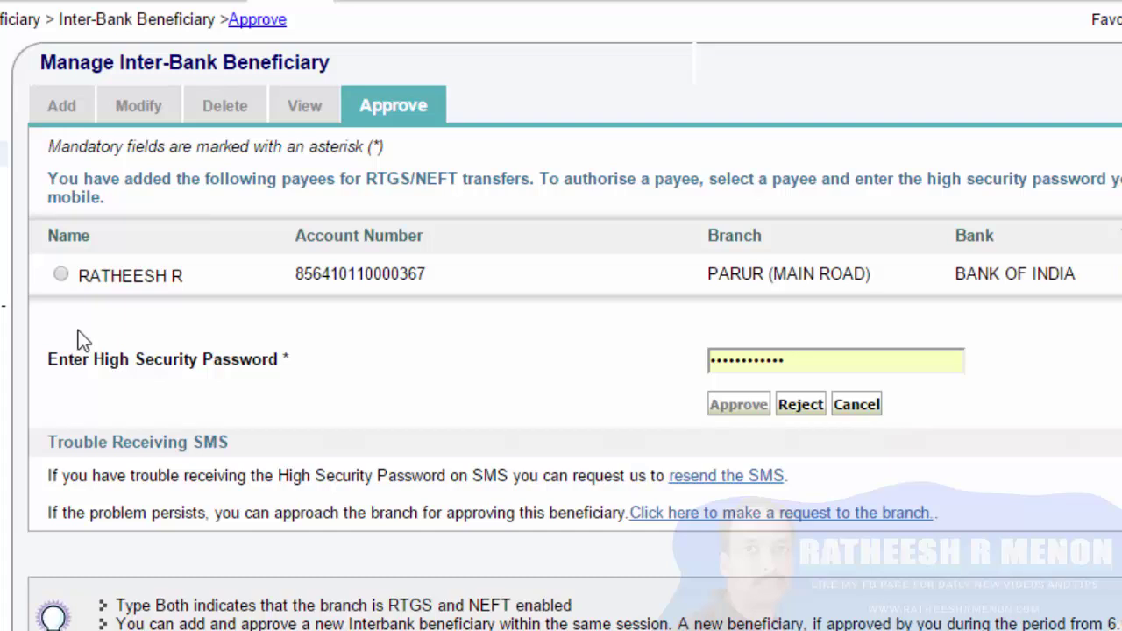
{"action": "scroll", "coordinate": [158, 341], "scroll_direction": "down", "scroll_amount": 1}
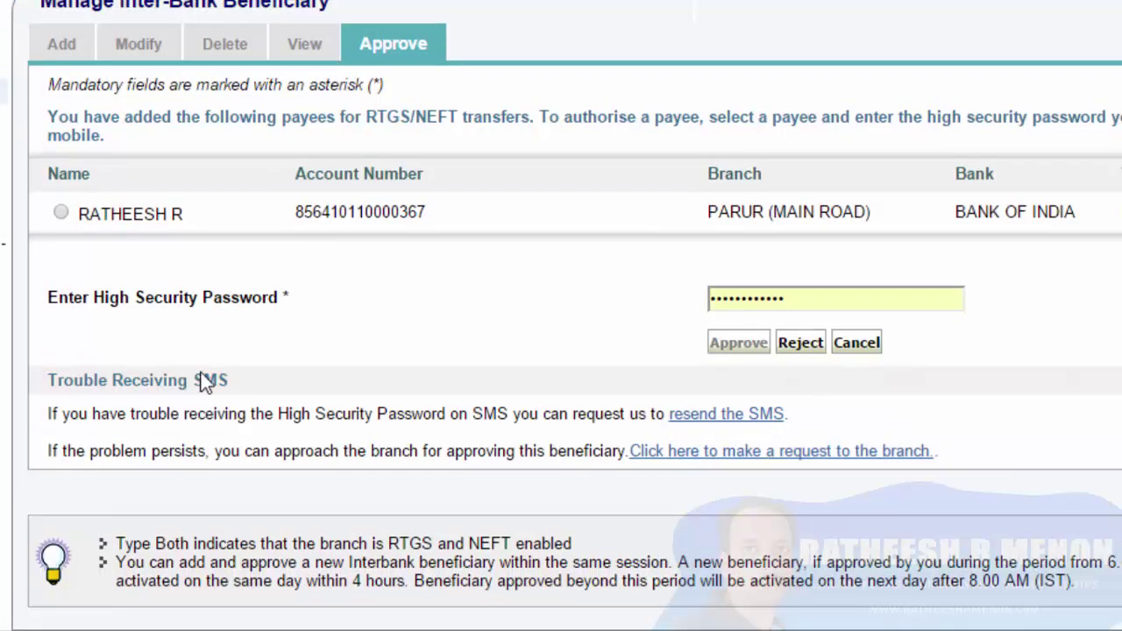